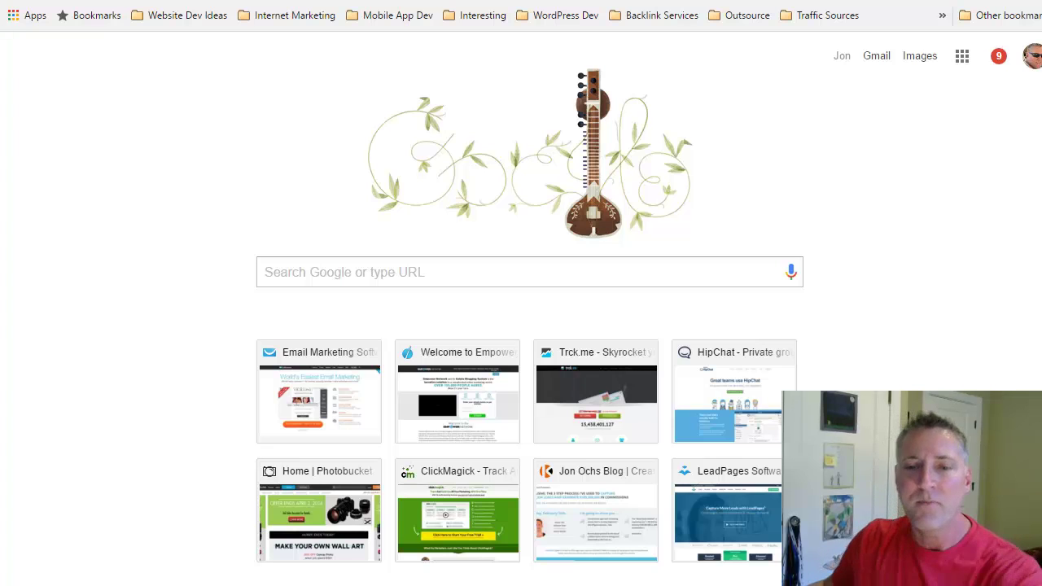
- Search Google for HandBrake, typed as 'handbracke'
click(326, 278)
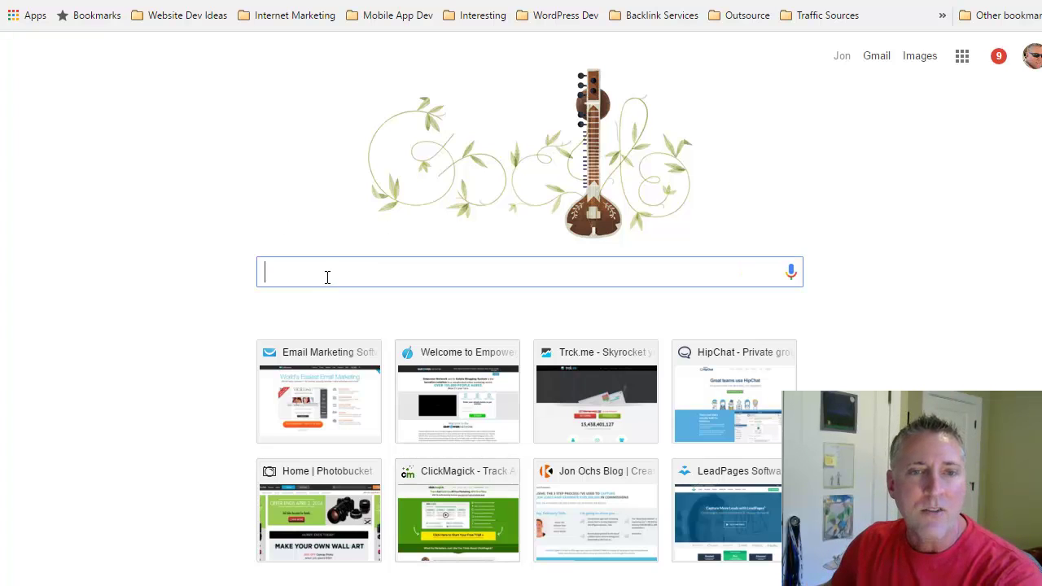
text(han)
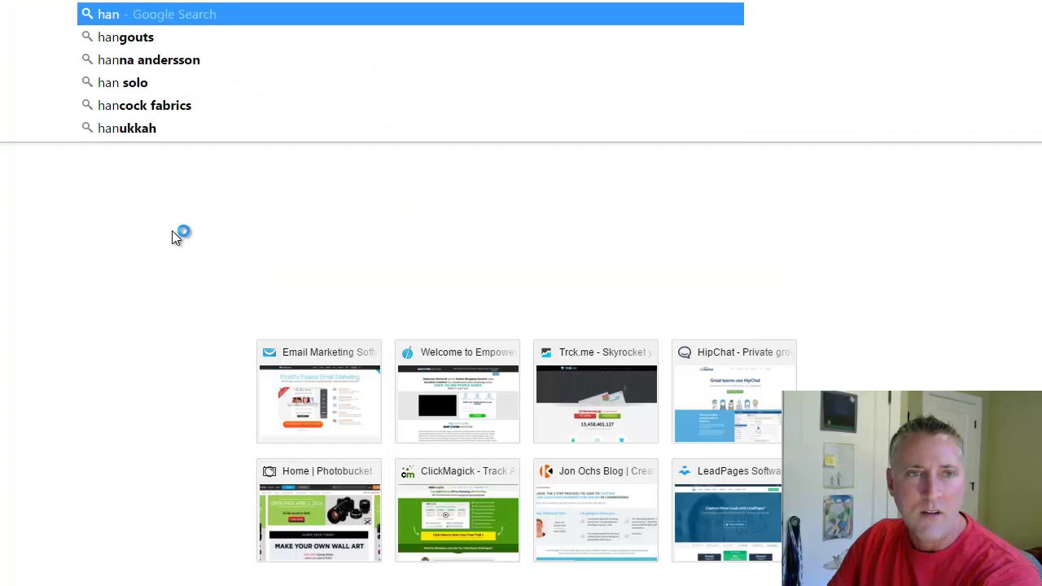
text(dbrac)
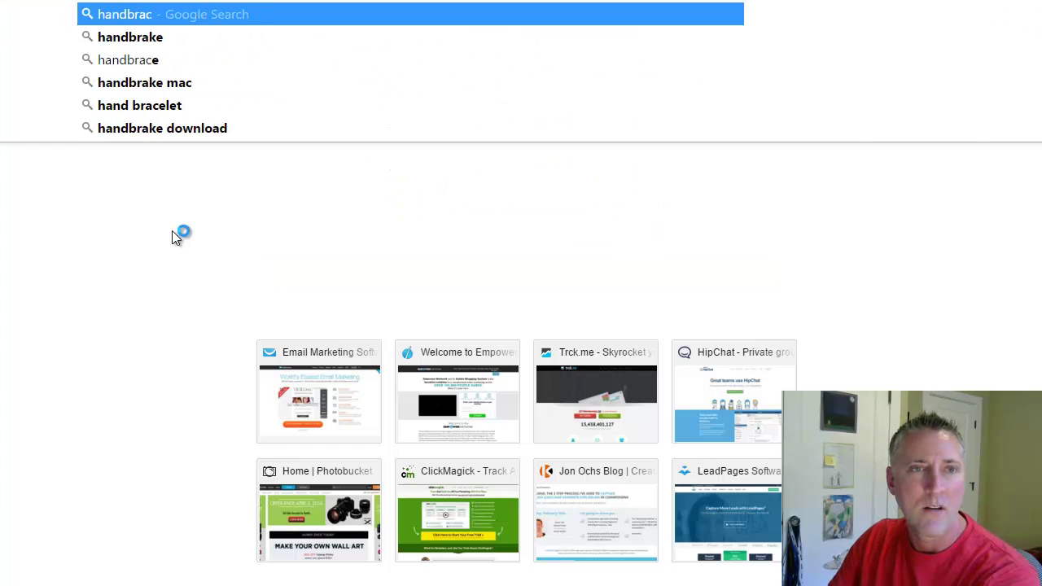
text(ke)
key(Return)
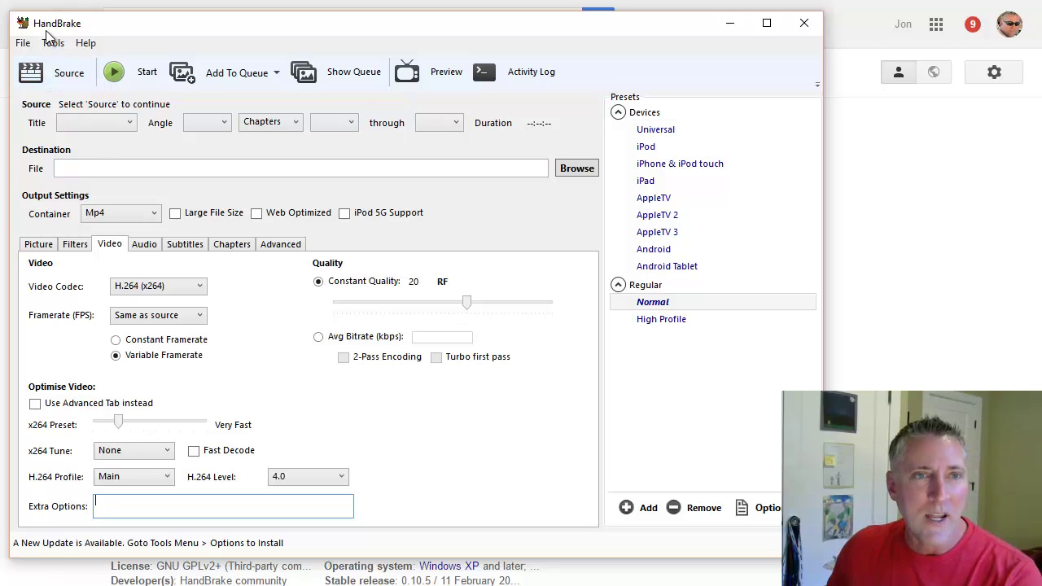
- Open the file jonochs-howmuchtraffic-intro from the Camtasia Studio folder as HandBrake's source
click(67, 78)
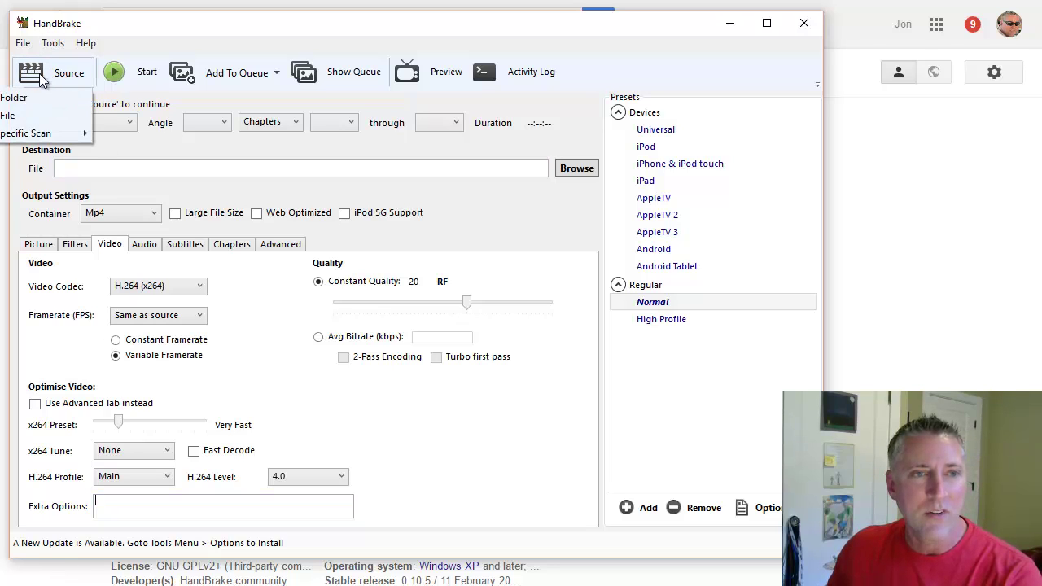
click(10, 115)
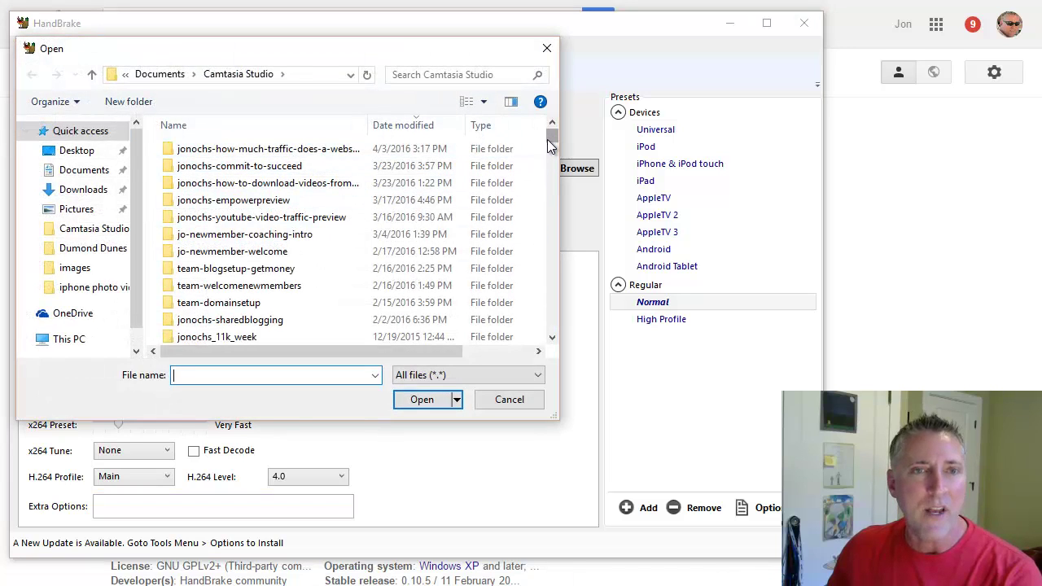
drag(549, 145, 552, 213)
scroll(317, 211, up, 1)
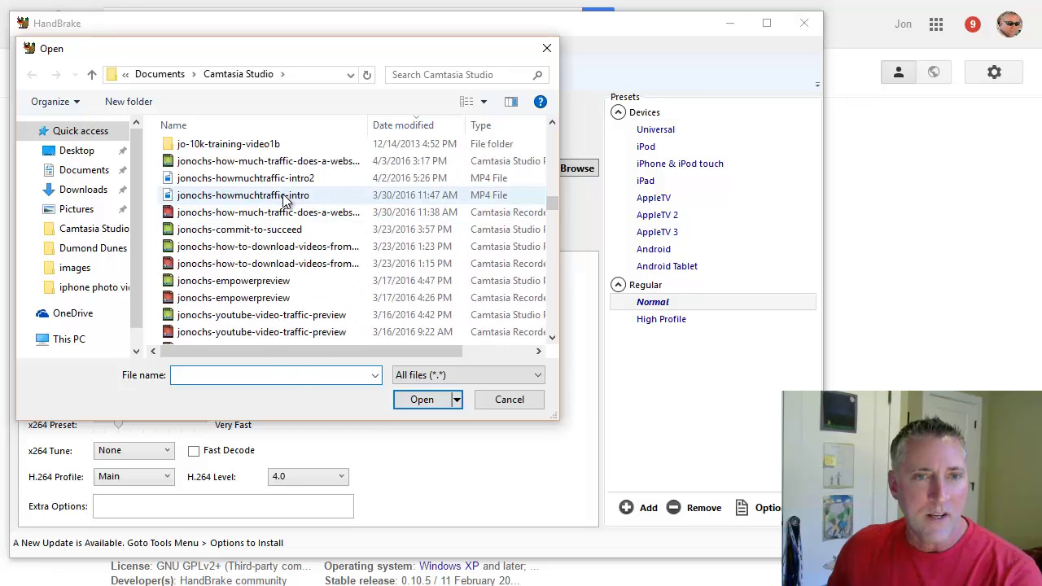
click(284, 197)
click(422, 400)
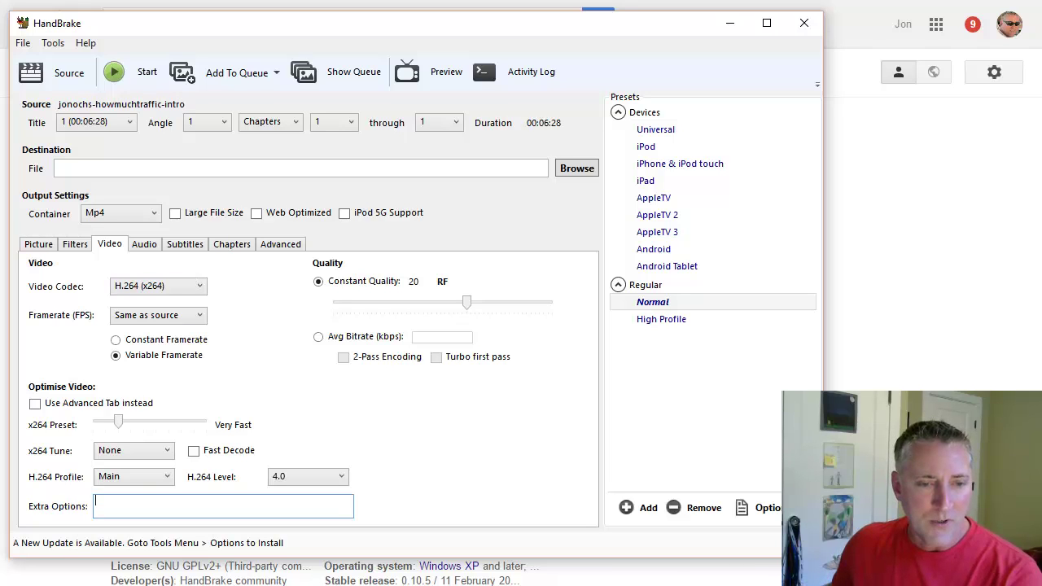
- Briefly play jonochs-howmuchtraffic-intro in Movies & TV to confirm it's upside down, then return to HandBrake
key(alt+Tab)
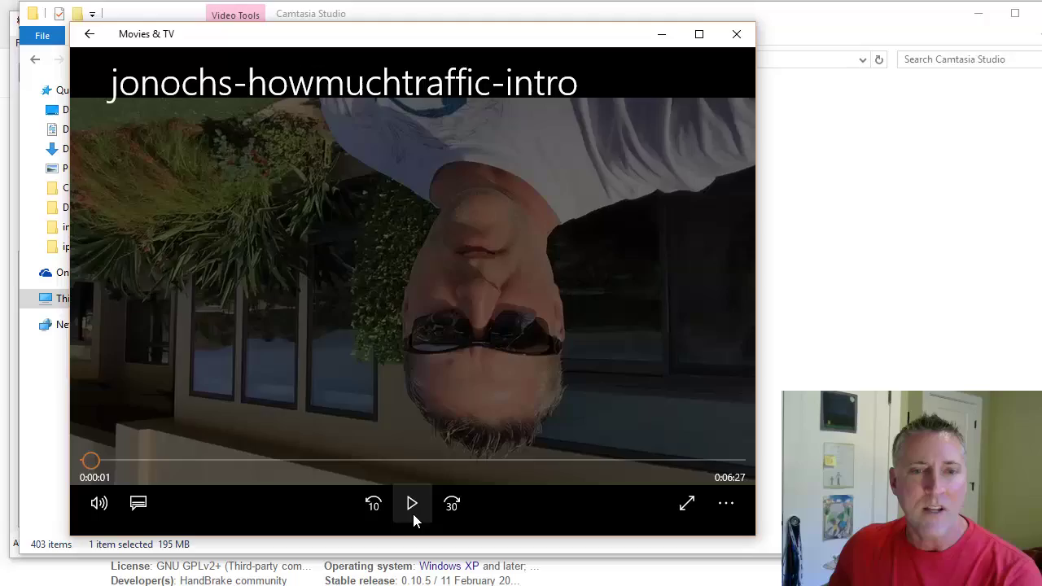
click(412, 508)
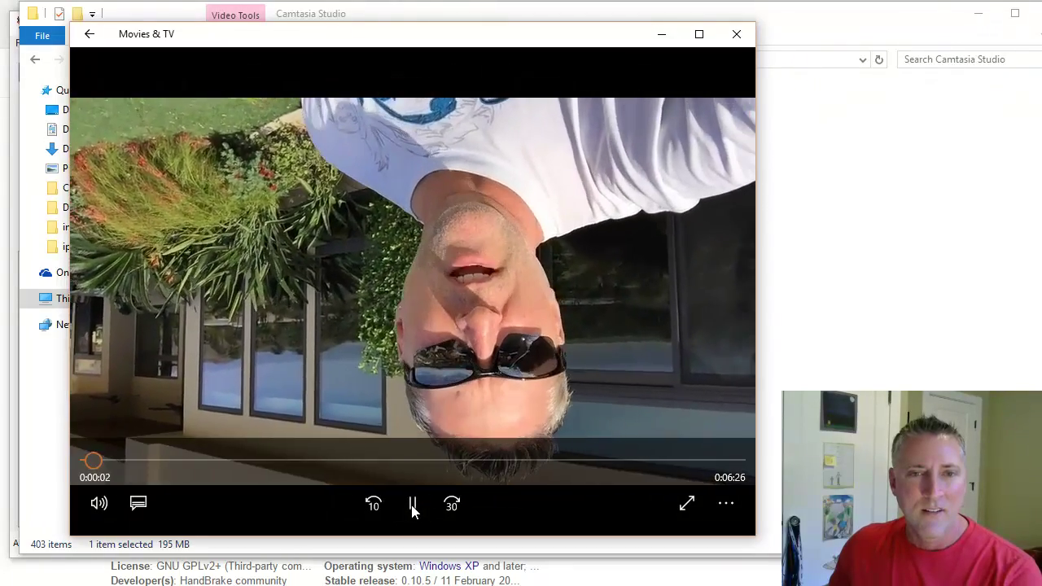
click(412, 508)
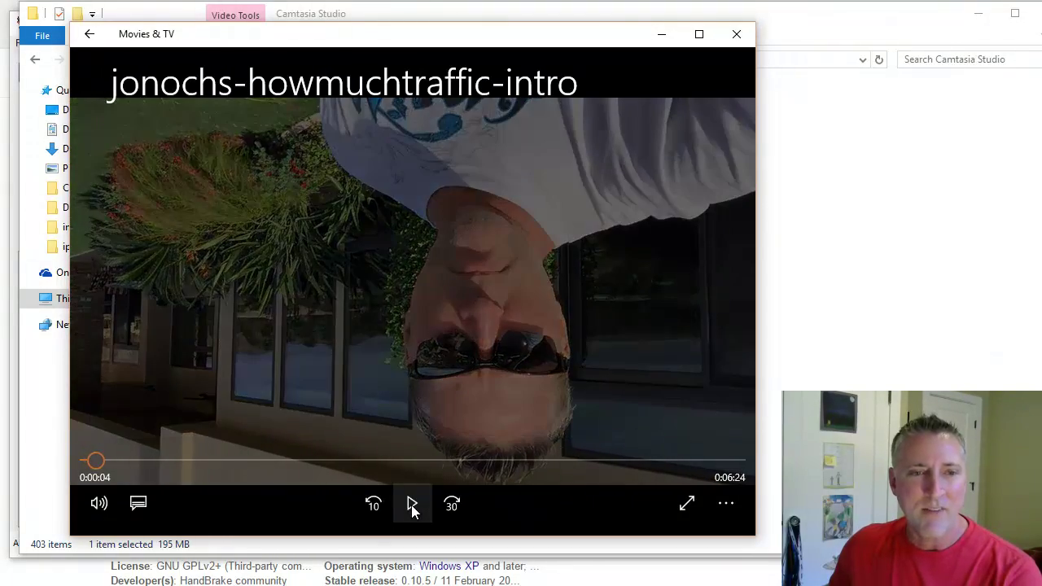
click(736, 34)
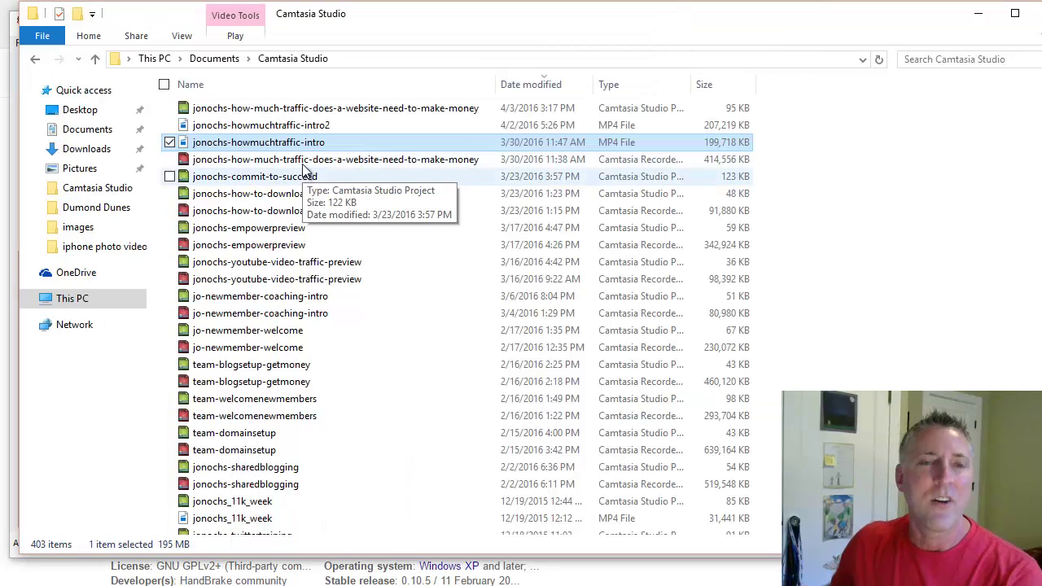
click(978, 13)
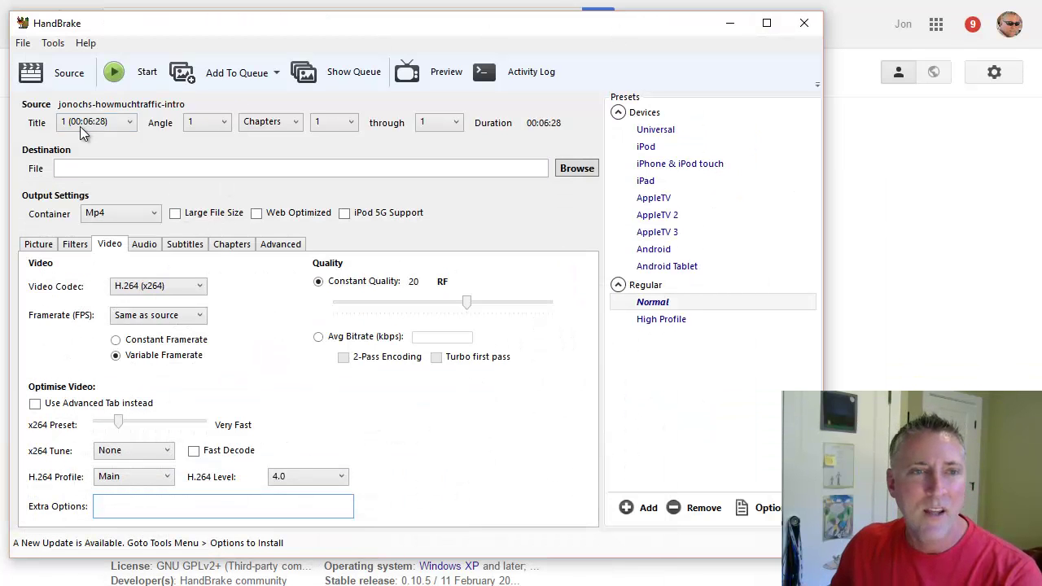
- Save the output as testvideo-rightsideup in the Camtasia Studio folder
click(577, 170)
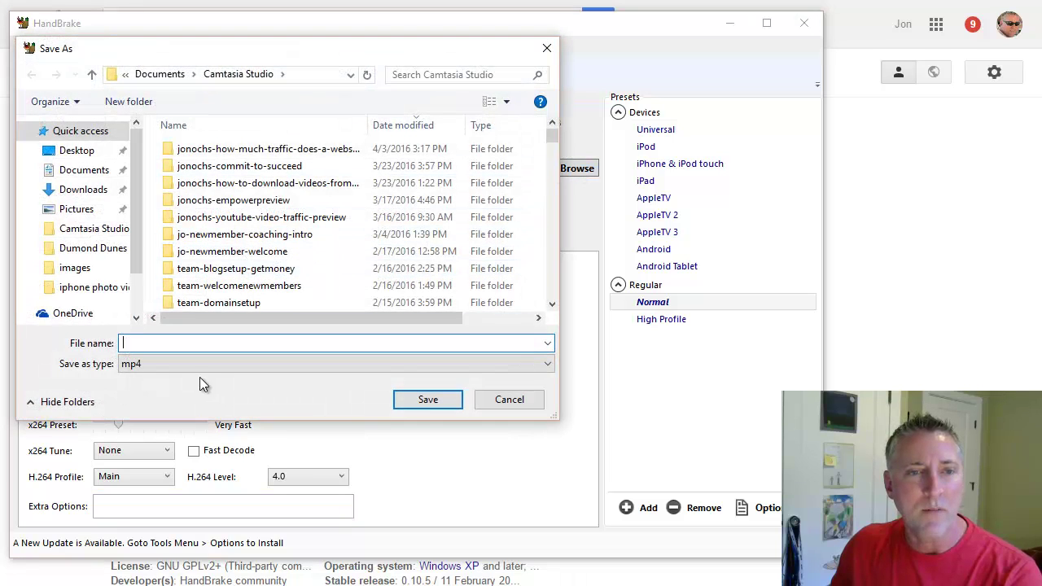
scroll(552, 139, down, 1)
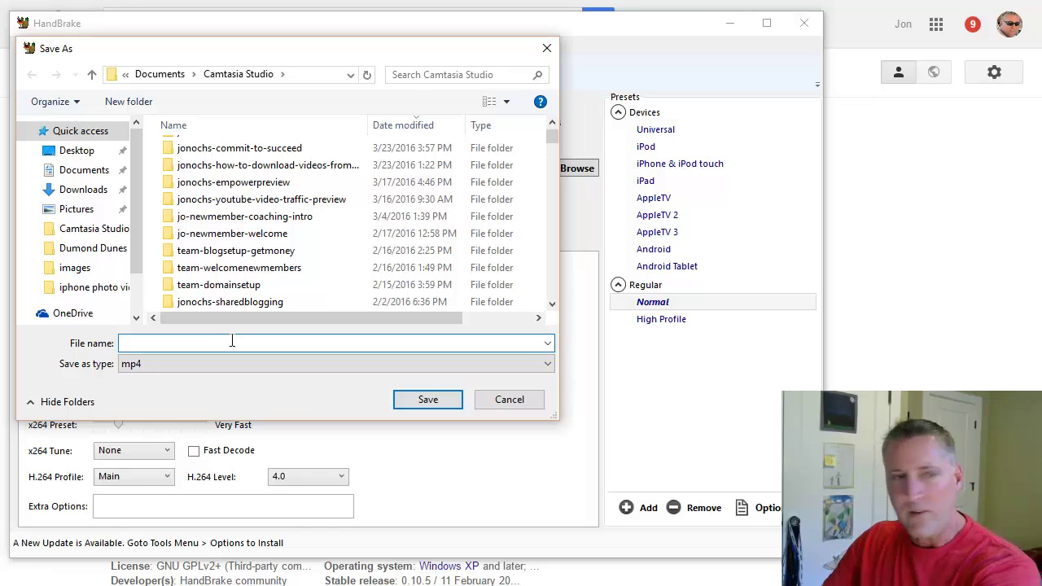
text(test)
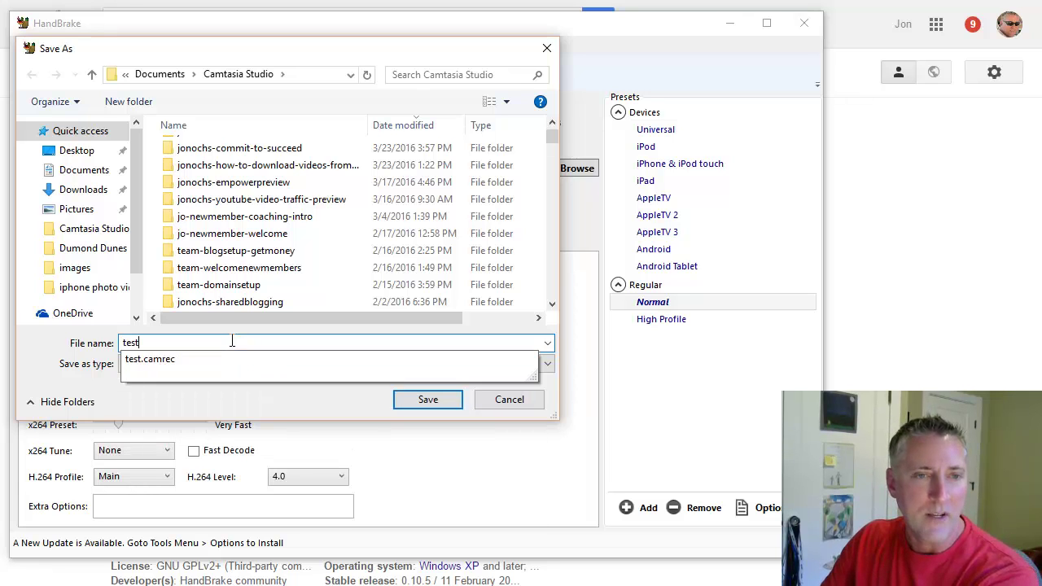
text(video-ri)
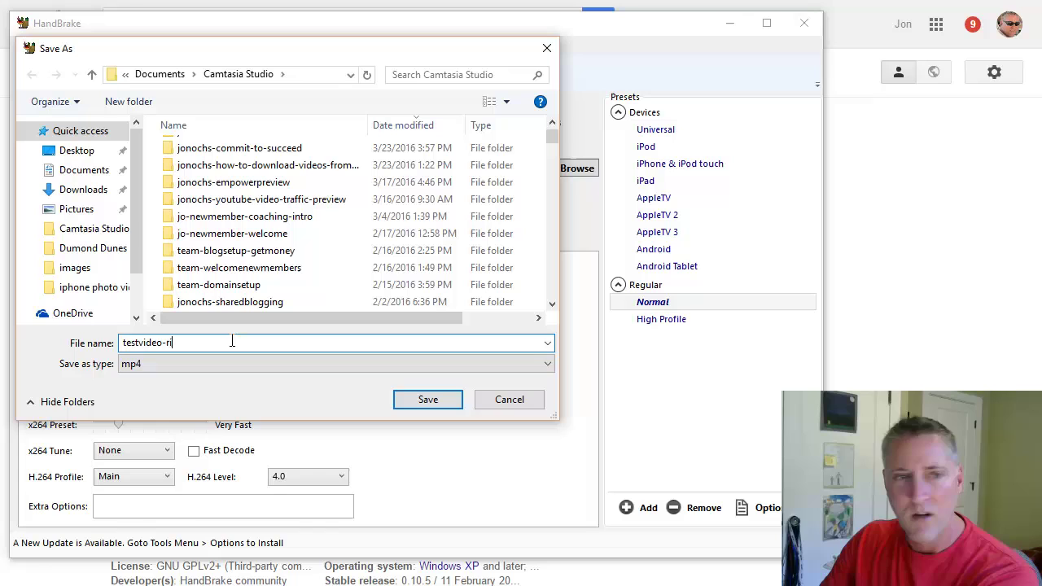
text(ghtsideup)
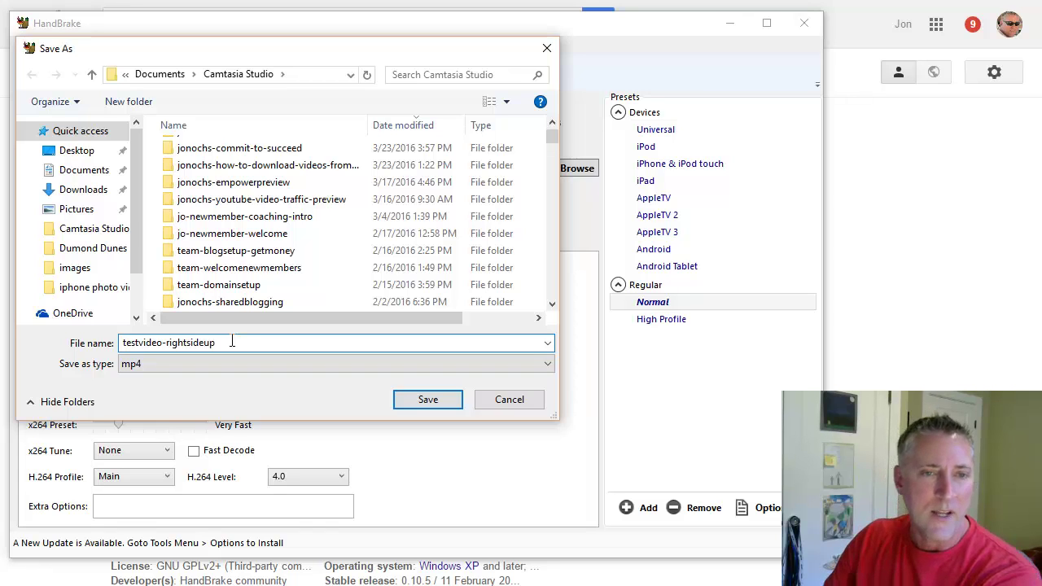
click(436, 399)
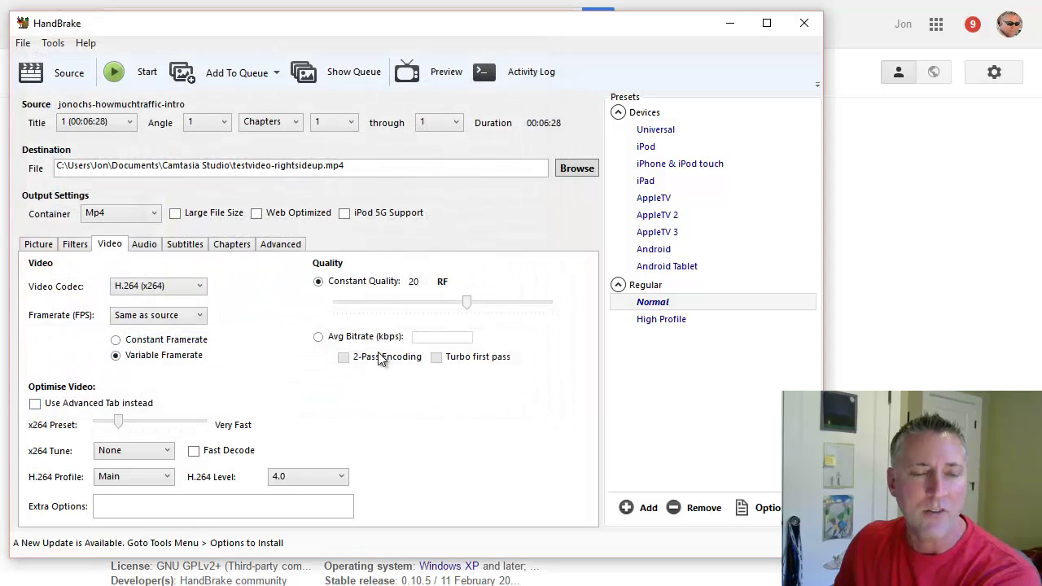
- Apply the iPhone & iPod touch preset with Web Optimized, check the Picture tab, return to Video settings
click(667, 171)
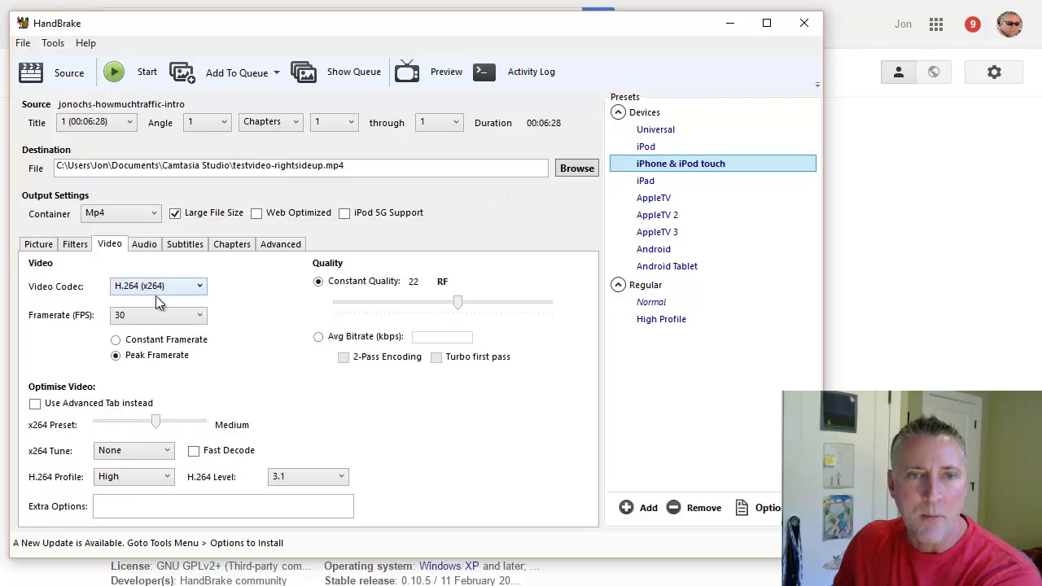
click(257, 214)
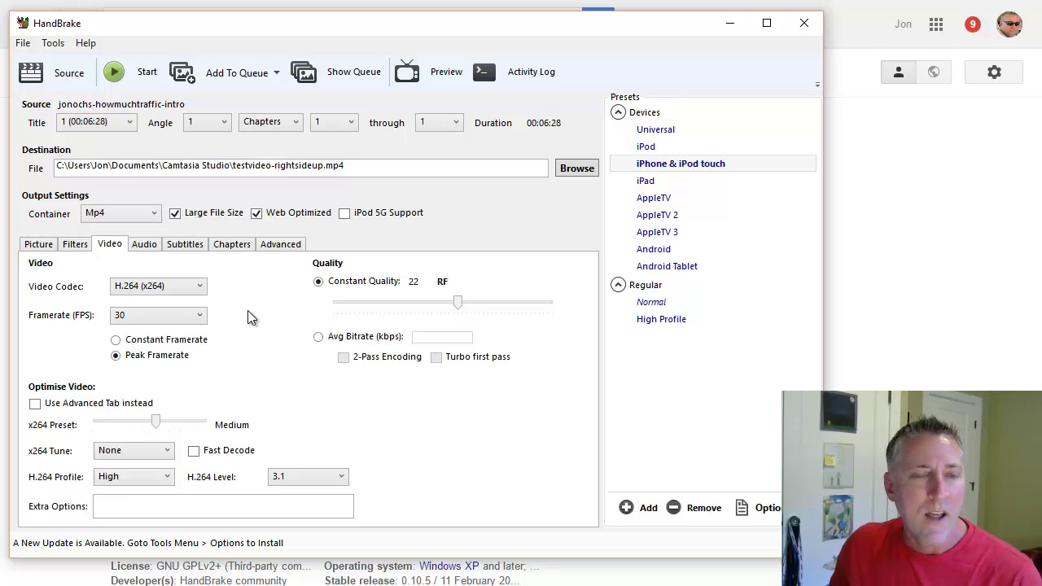
click(41, 244)
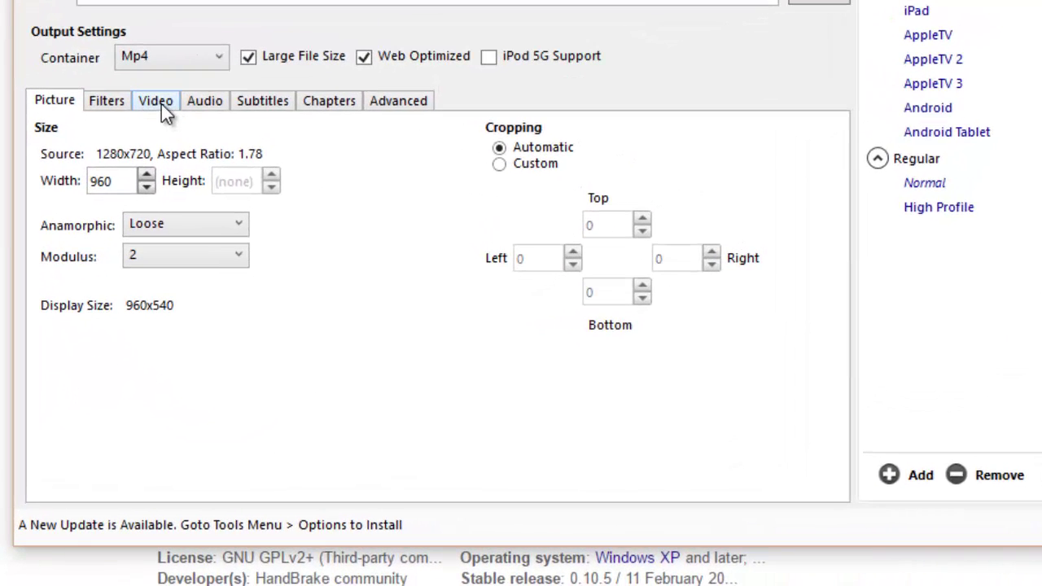
click(161, 103)
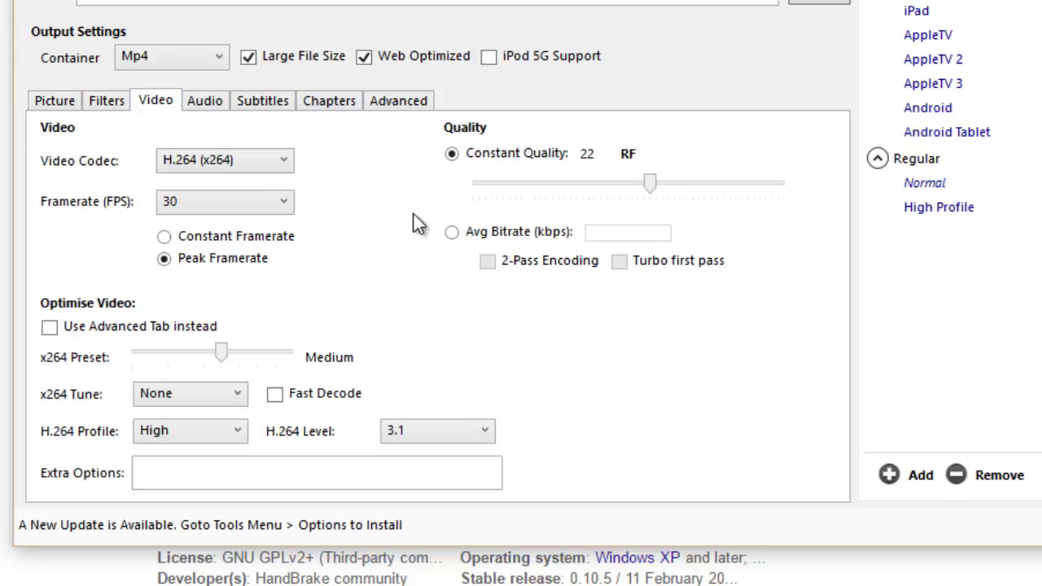
click(147, 473)
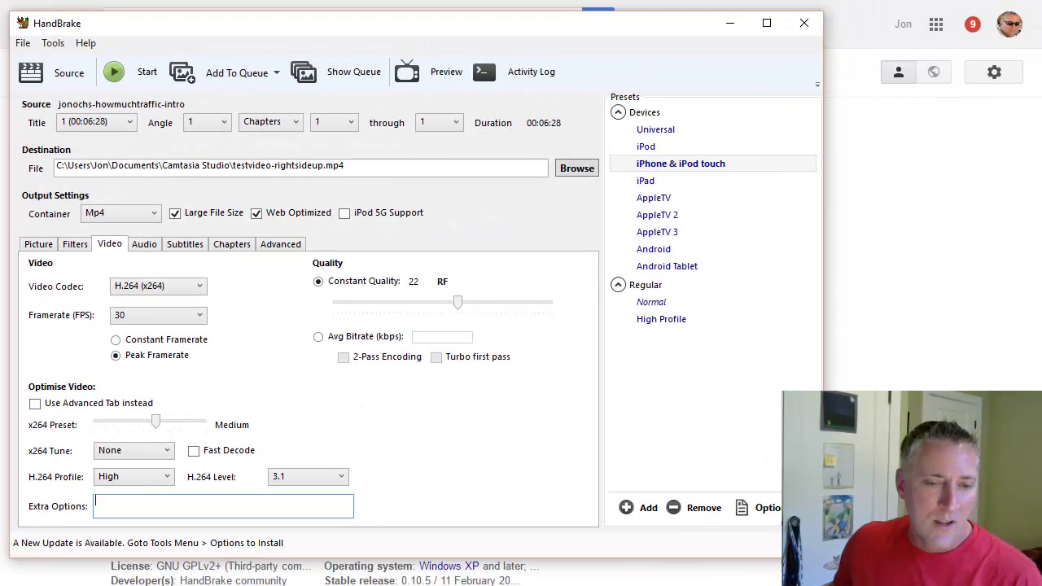
- Copy ', --rotate=3' from the Notepad flip-video notes and minimize Notepad
key(alt+Tab)
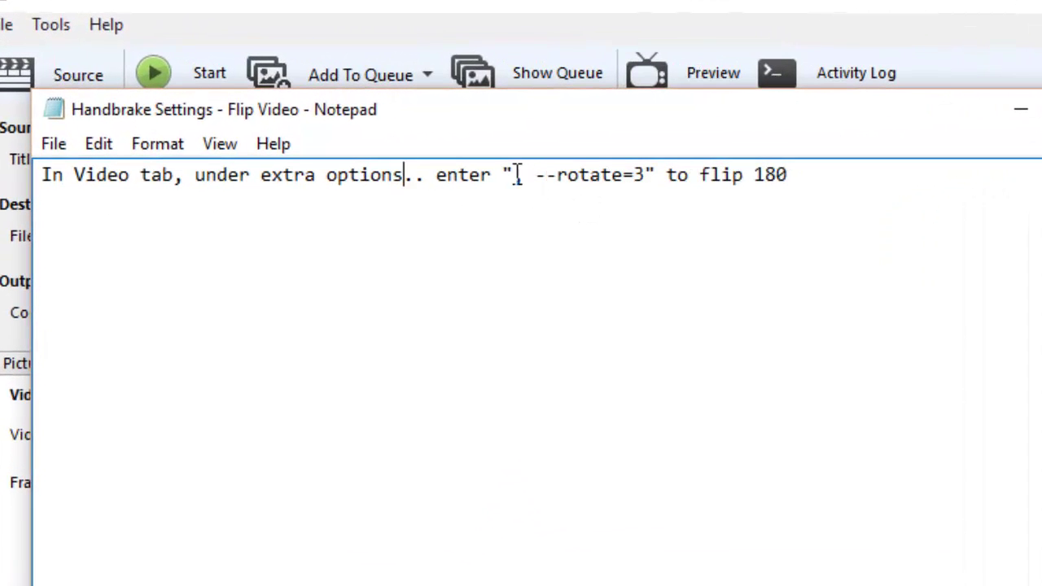
drag(513, 175, 643, 177)
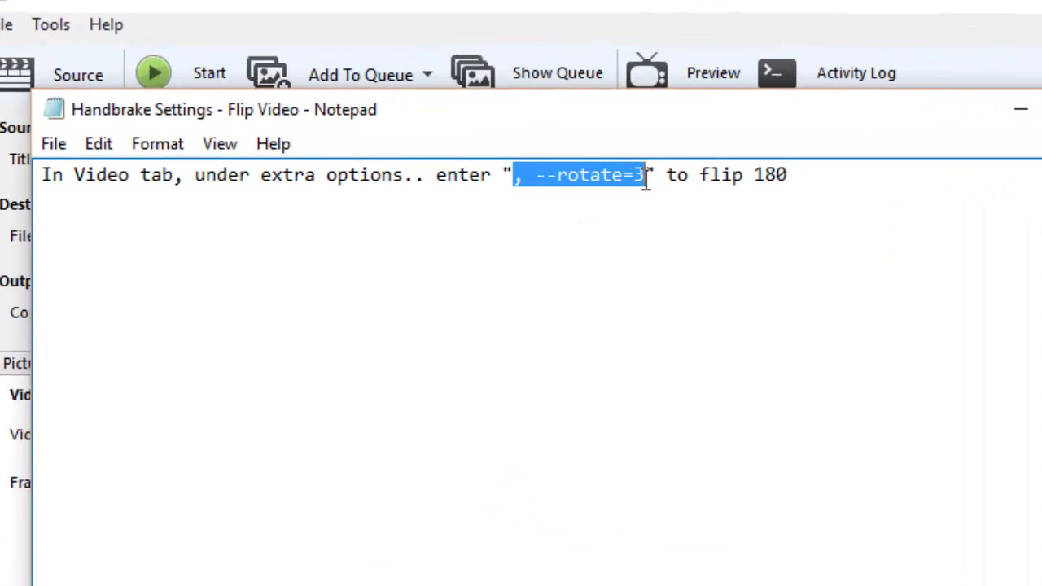
right_click(606, 175)
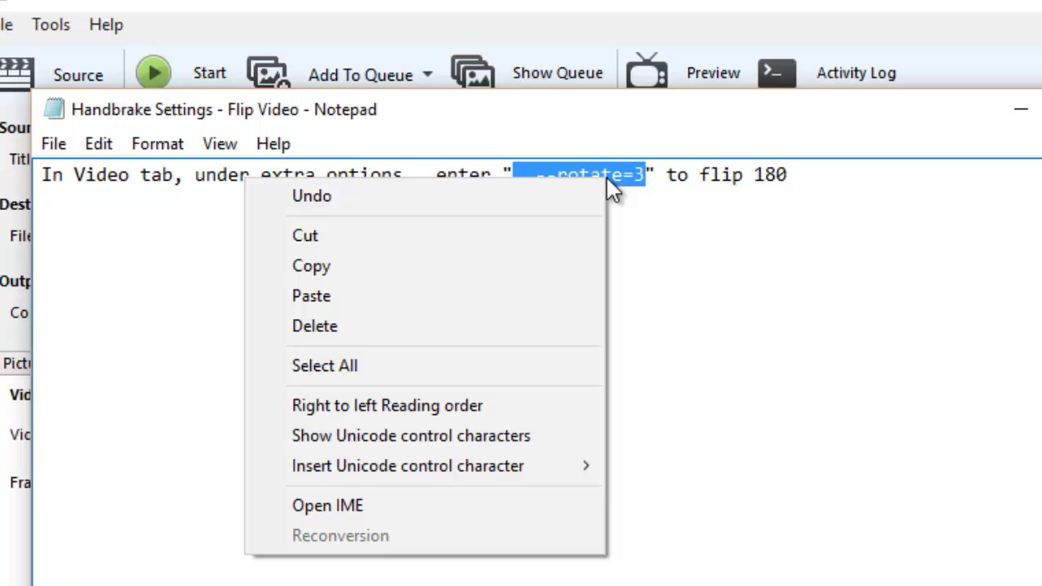
click(342, 266)
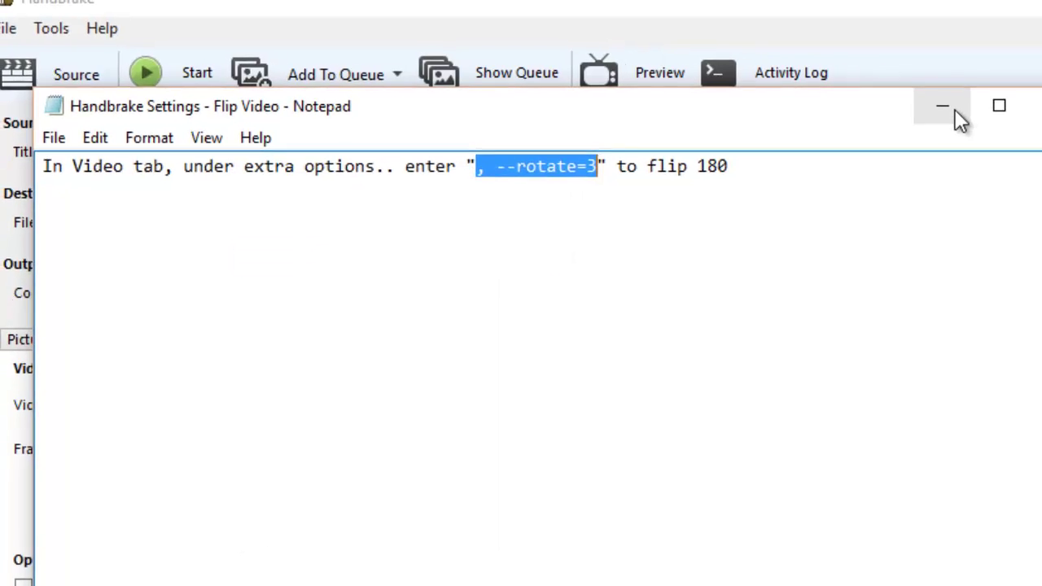
click(957, 113)
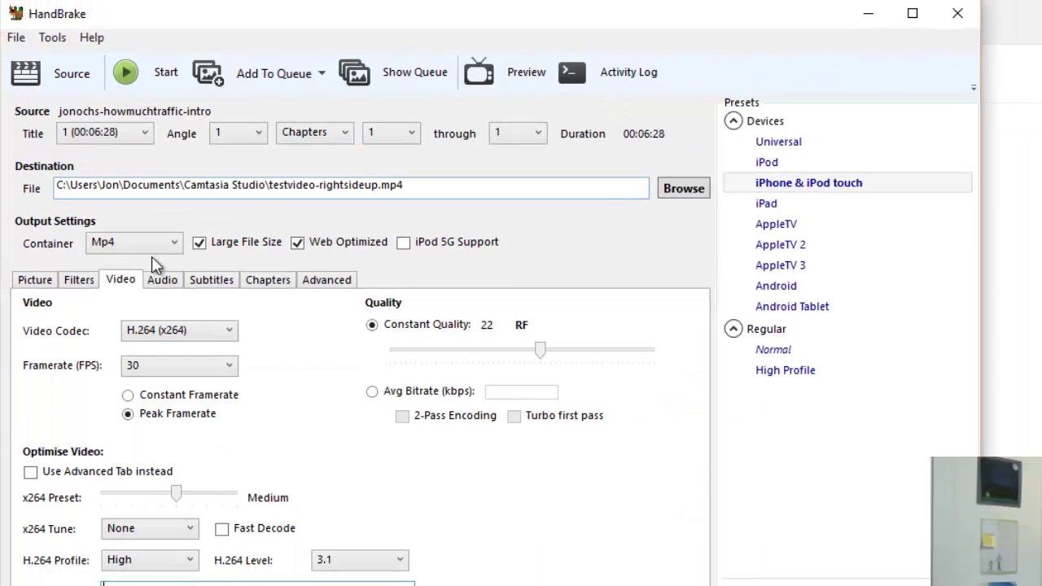
- Paste ', --rotate=3' into the Video tab's Extra Options field
click(145, 585)
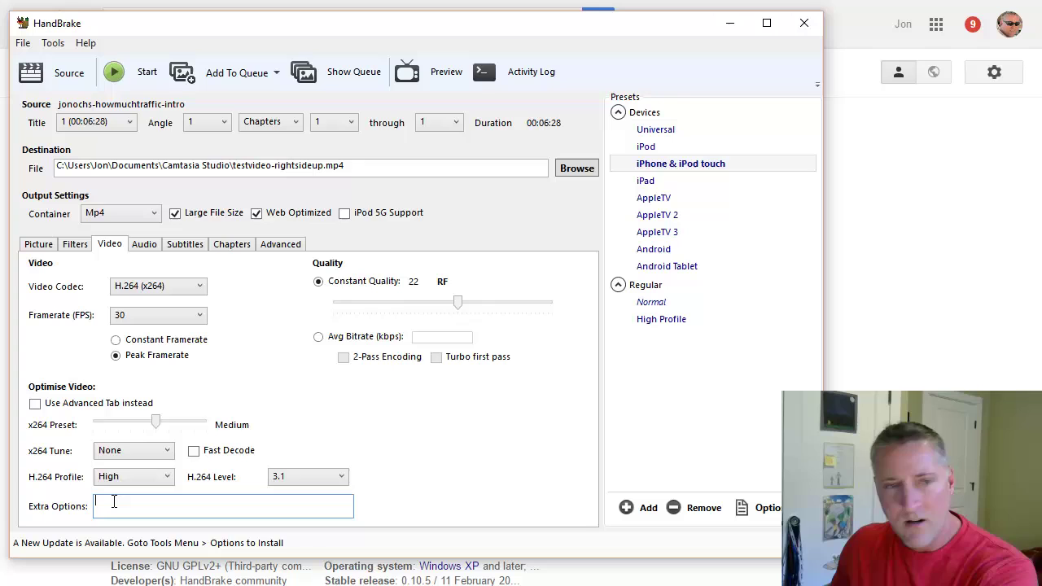
key(ctrl+v)
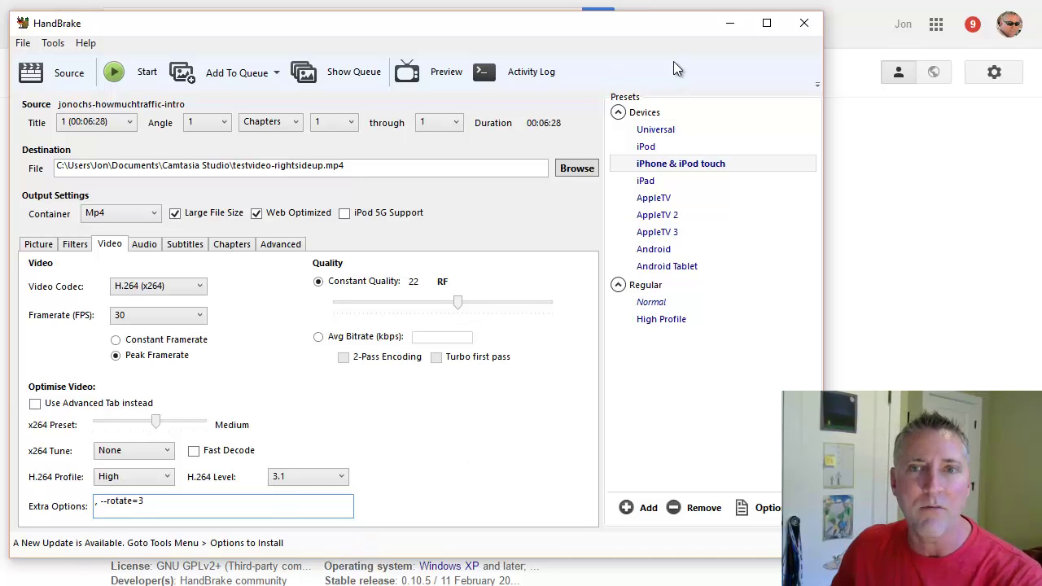
click(727, 27)
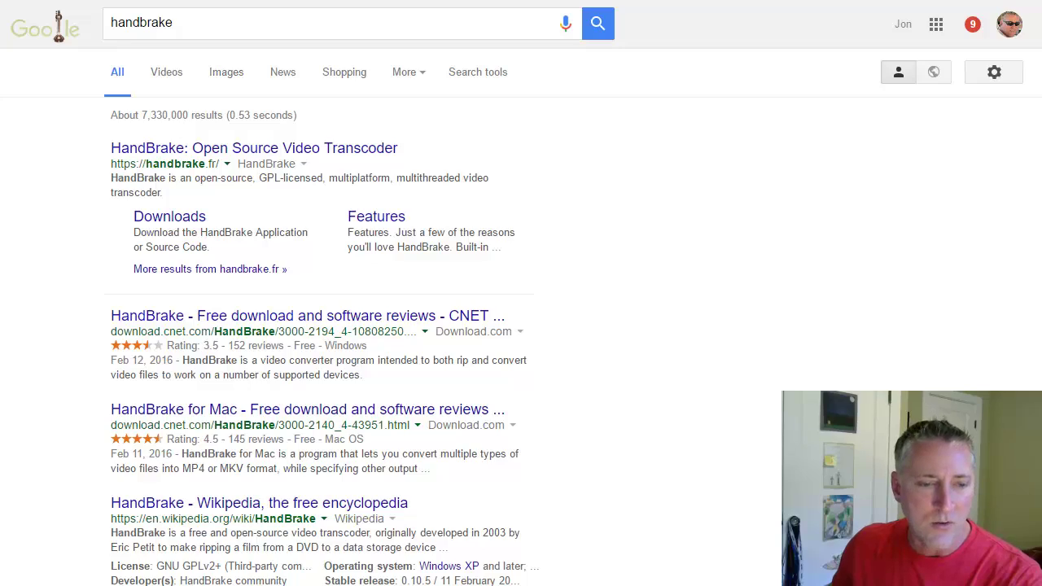
key(alt+Tab)
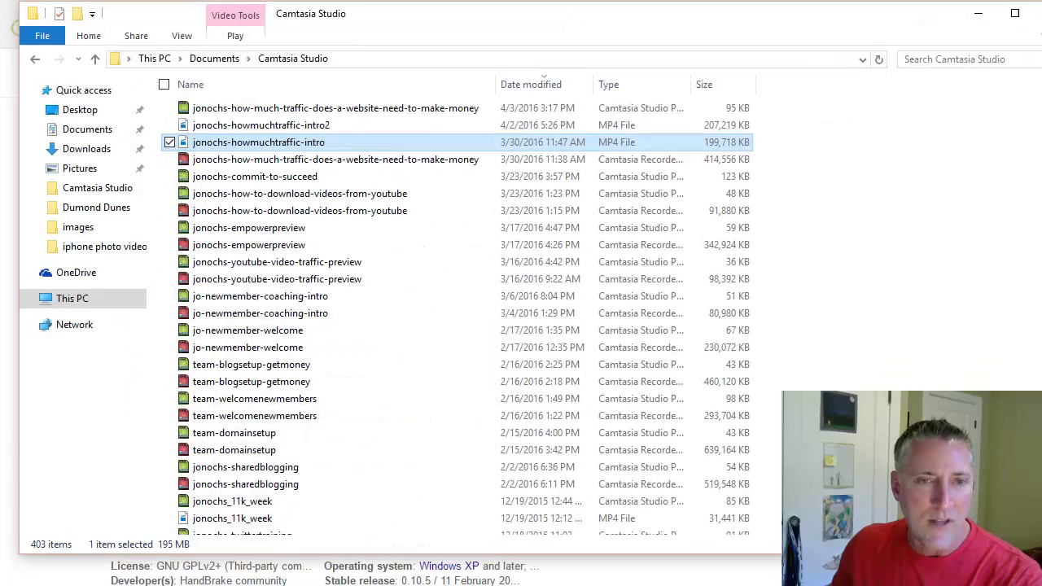
double_click(284, 128)
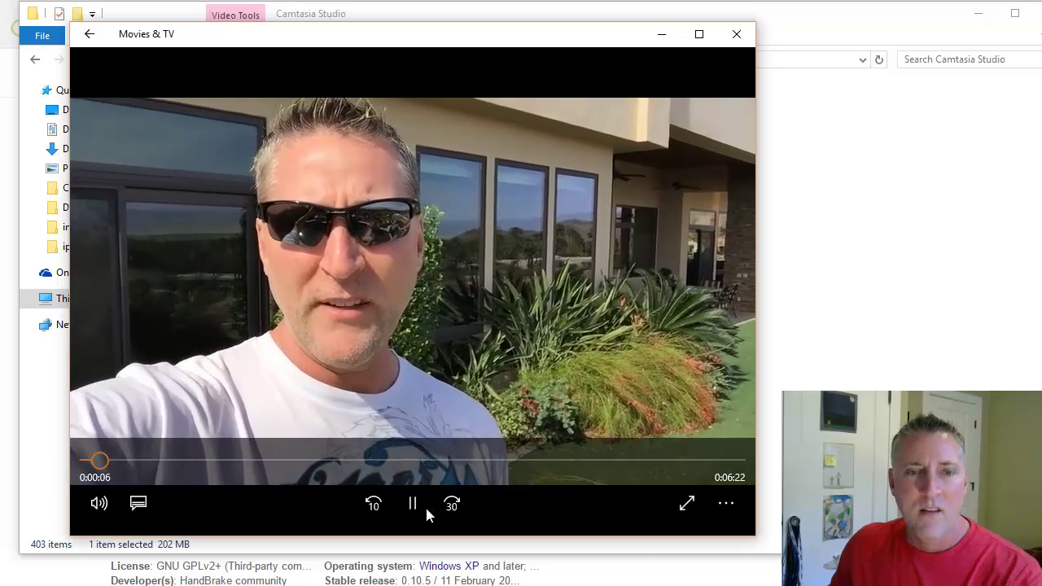
click(413, 505)
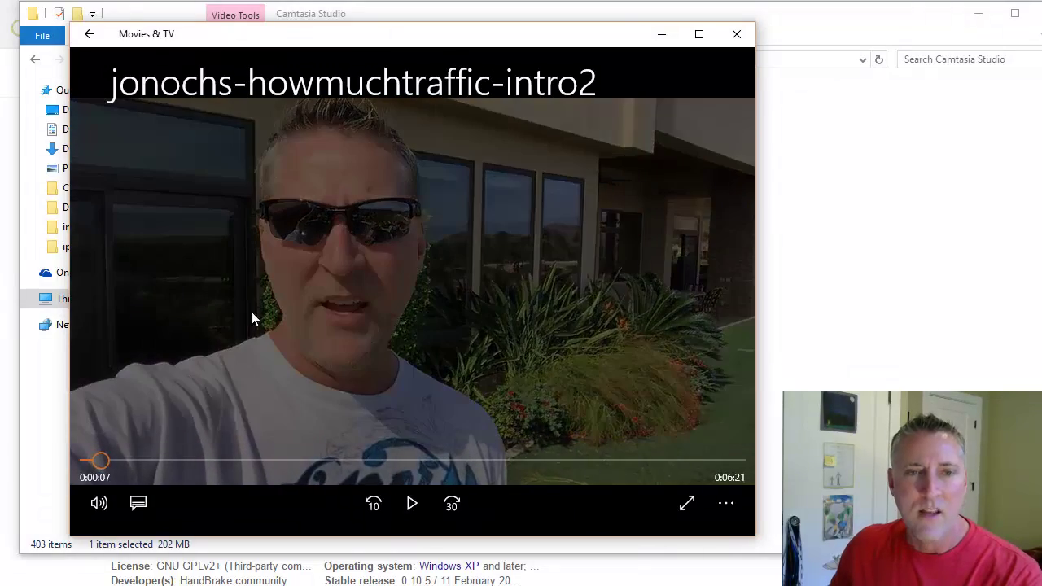
click(745, 39)
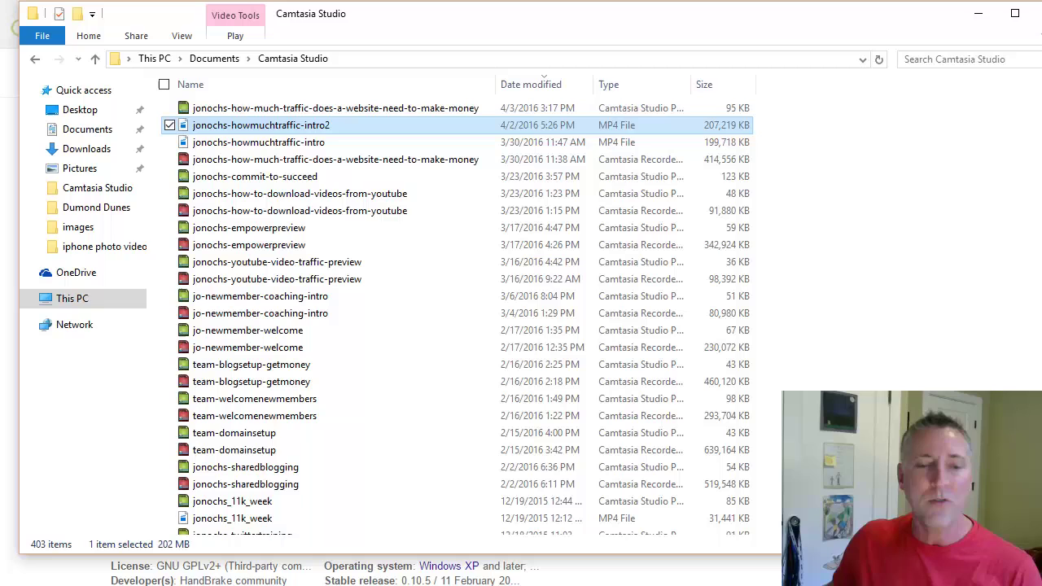
key(alt+Tab)
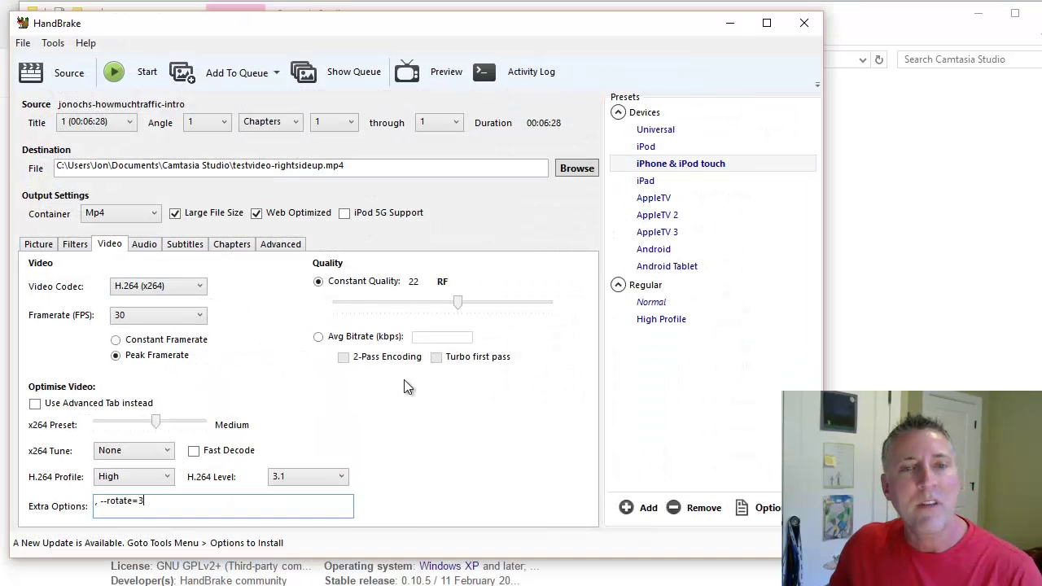